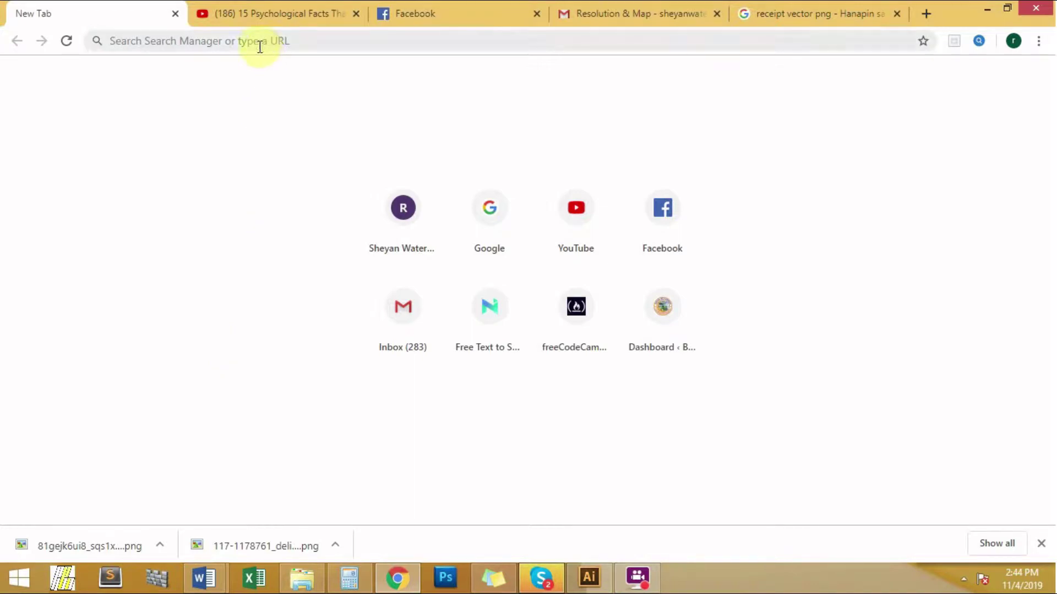
# Step: Load sheyanwater.rypacimarketingsolution.com in Chrome
pyautogui.click(260, 46)
pyautogui.write('sheya')
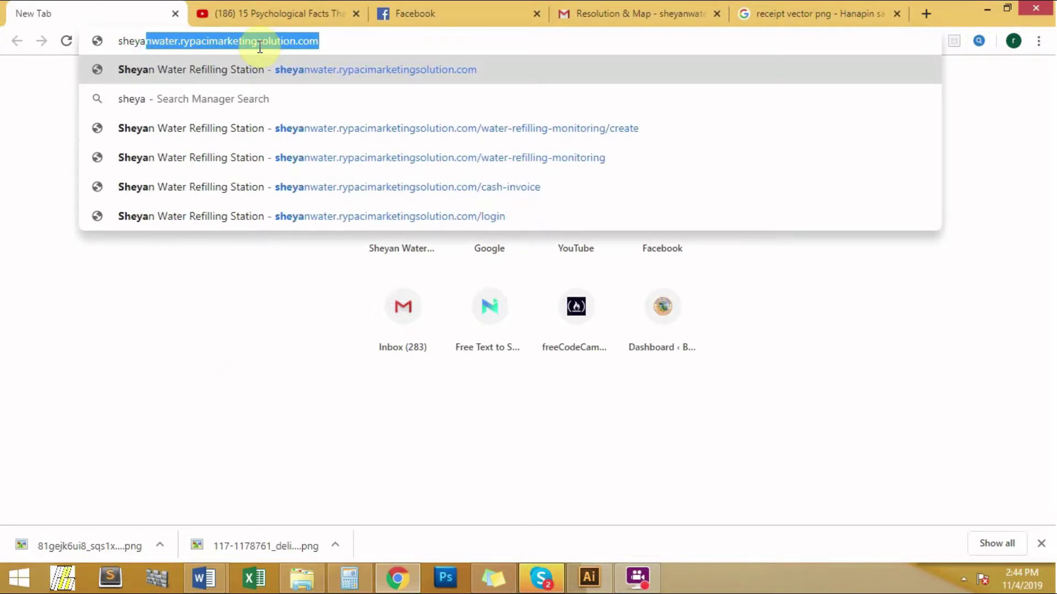
pyautogui.write('nwa')
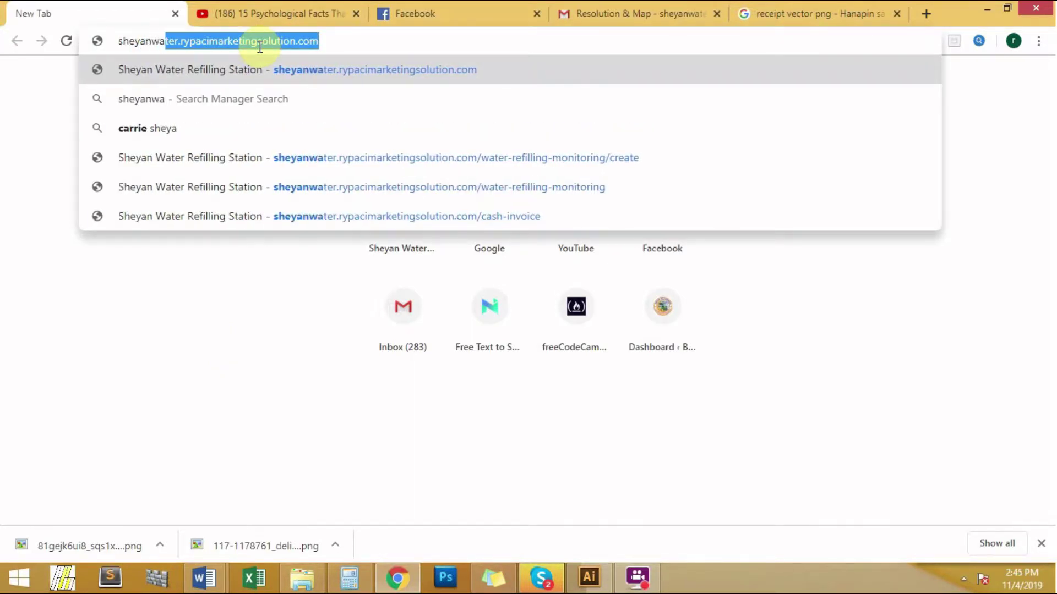
pyautogui.write('ter.ryp')
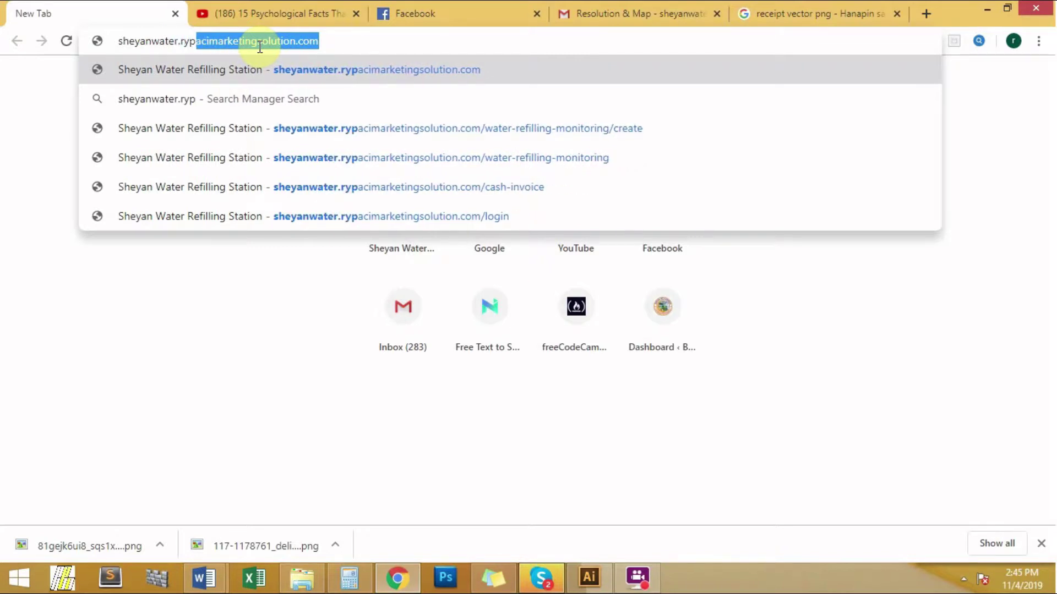
pyautogui.write('acimark')
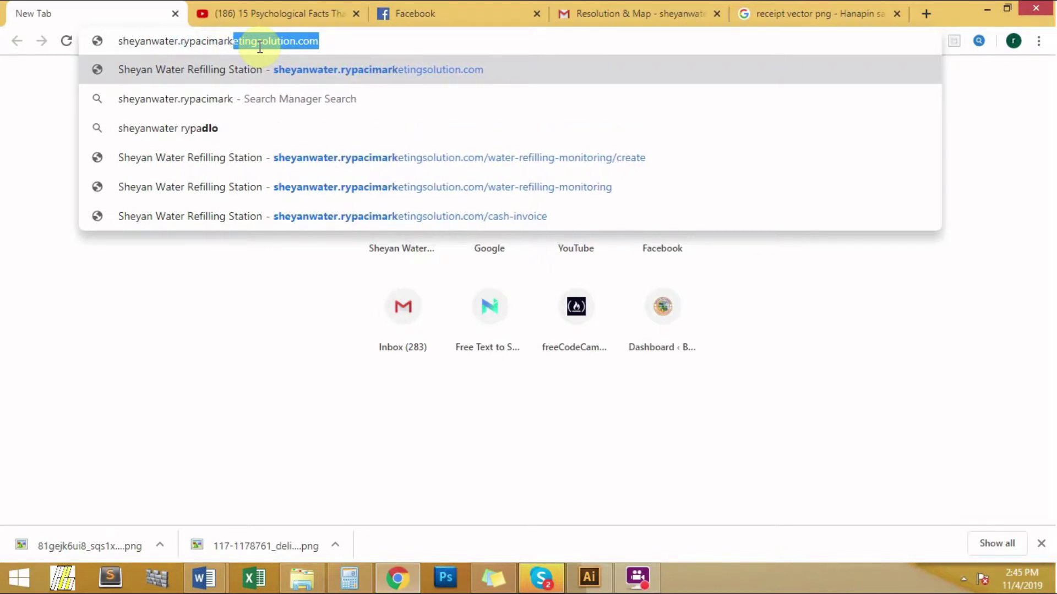
pyautogui.write('eting')
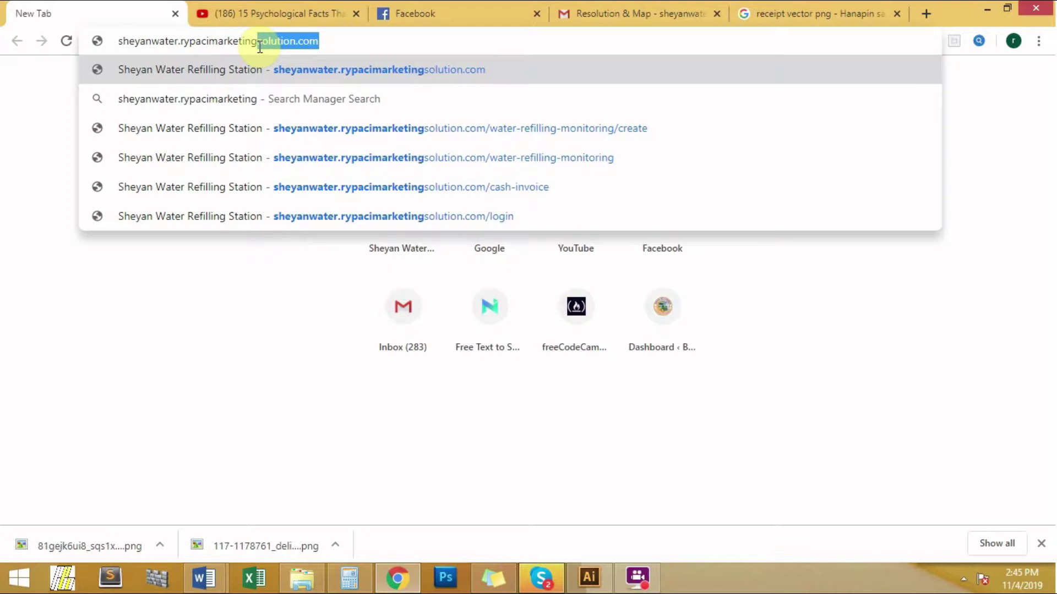
pyautogui.write('solution')
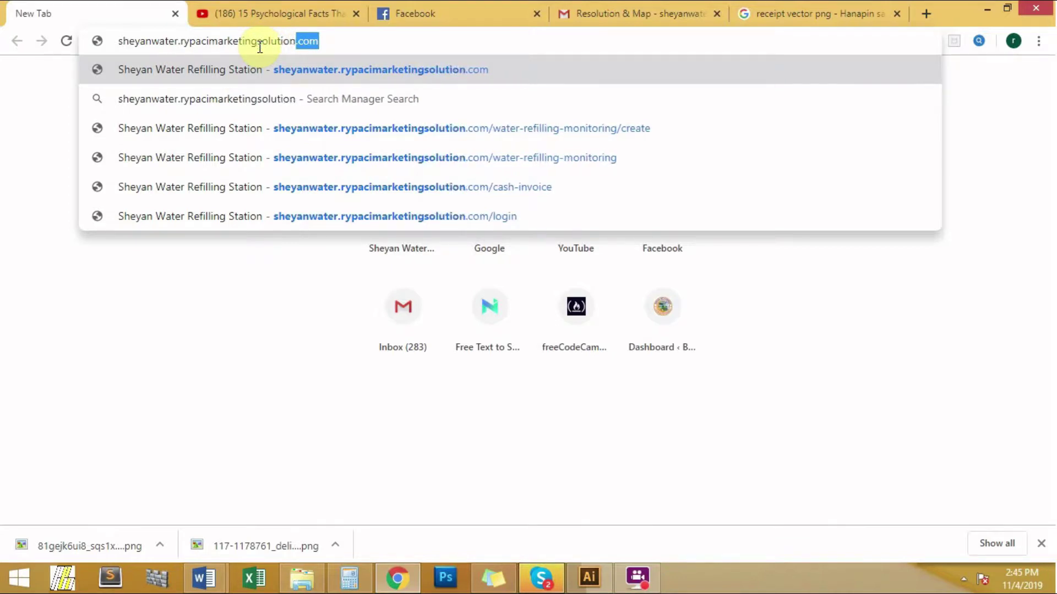
pyautogui.write('.com')
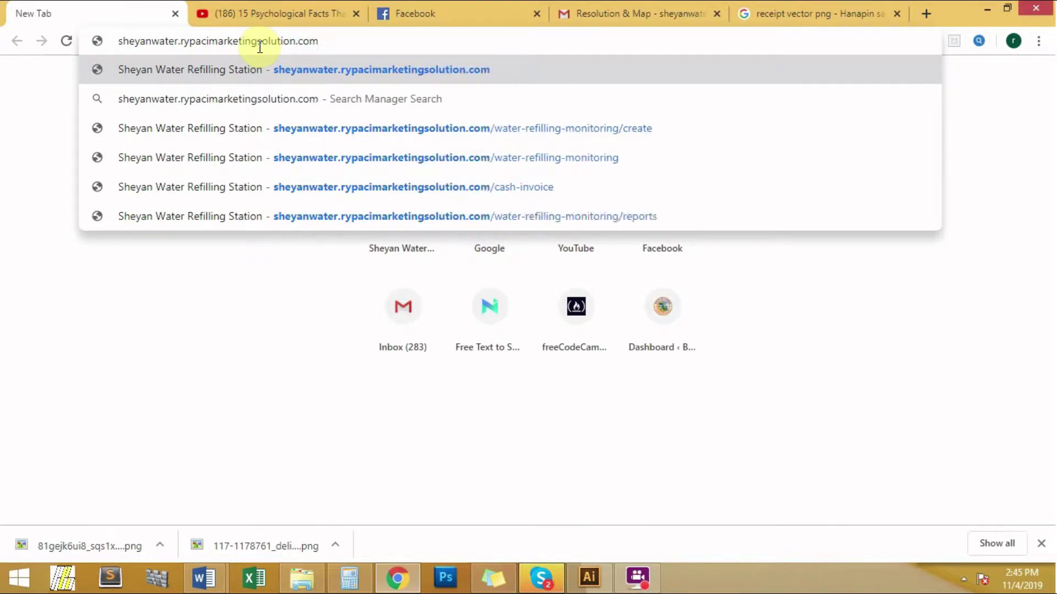
pyautogui.press('Return')
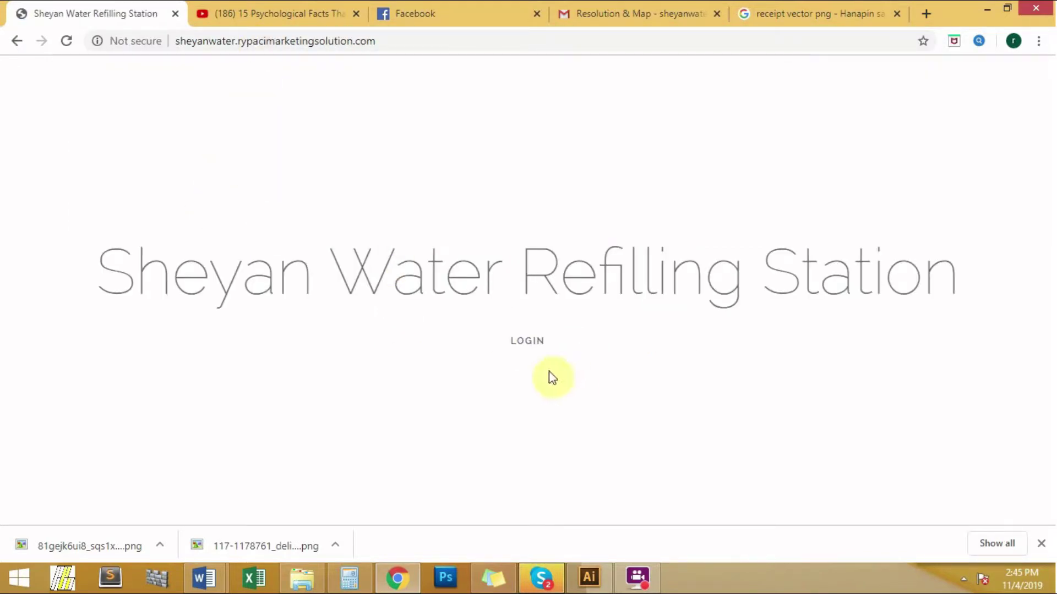
pyautogui.click(527, 344)
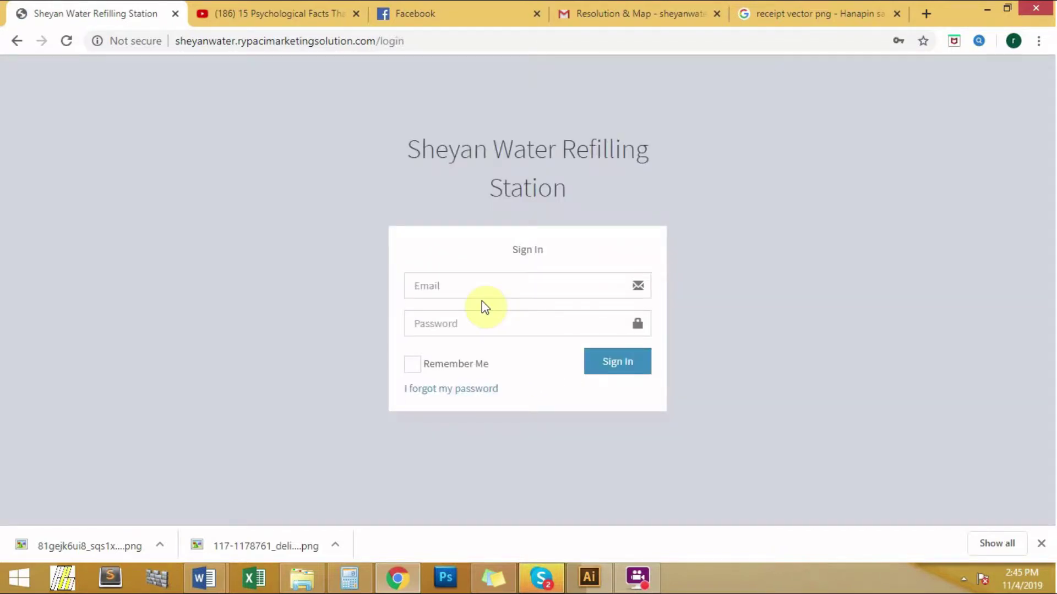
pyautogui.click(474, 293)
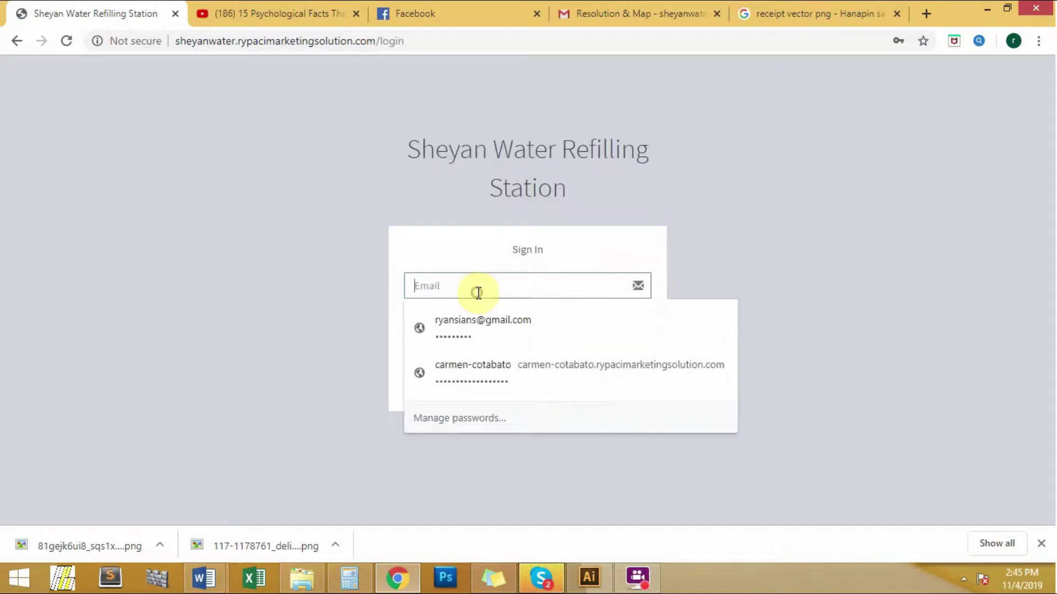
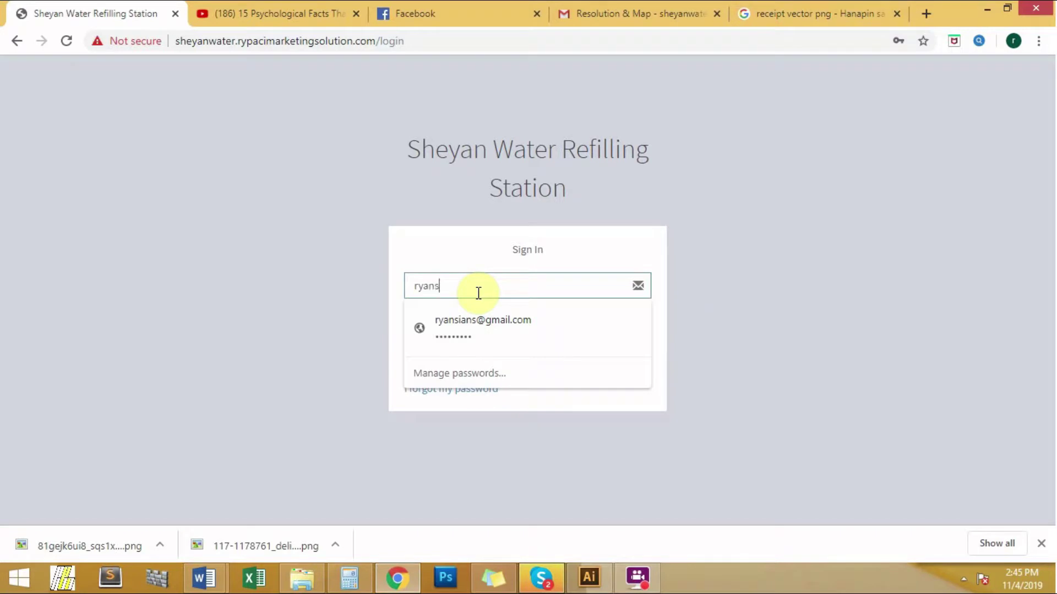
pyautogui.press('Tab')
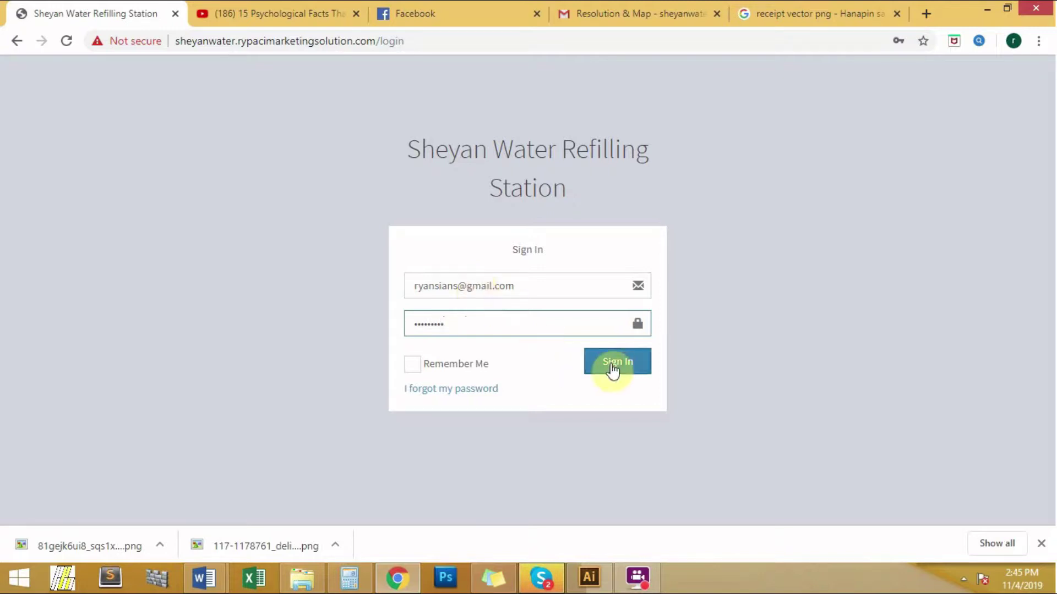
pyautogui.click(613, 368)
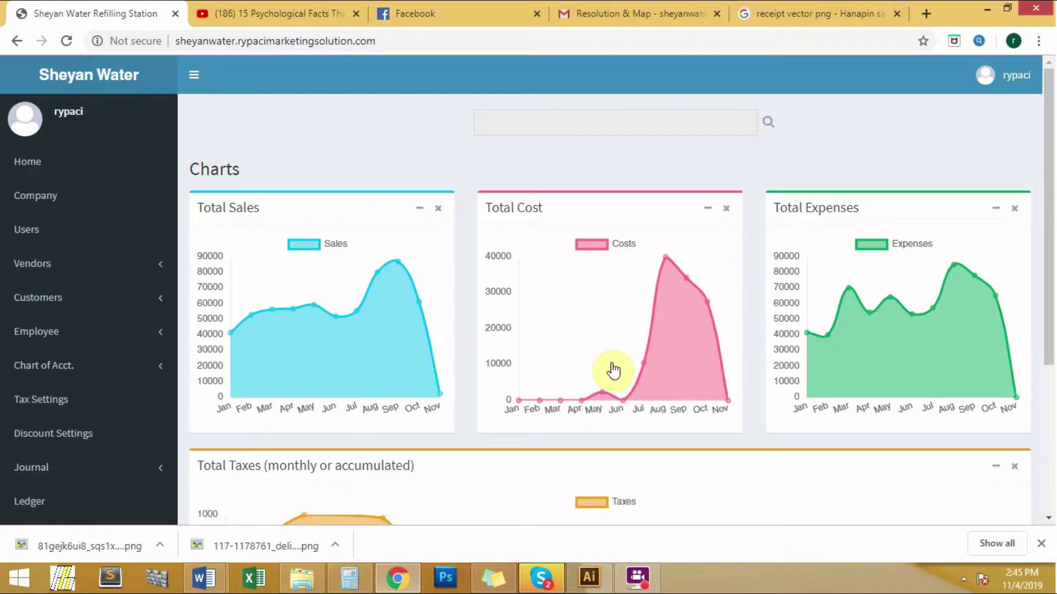
# Step: Go to Customers > Trading > Collection Receipt in the sidebar
pyautogui.click(162, 306)
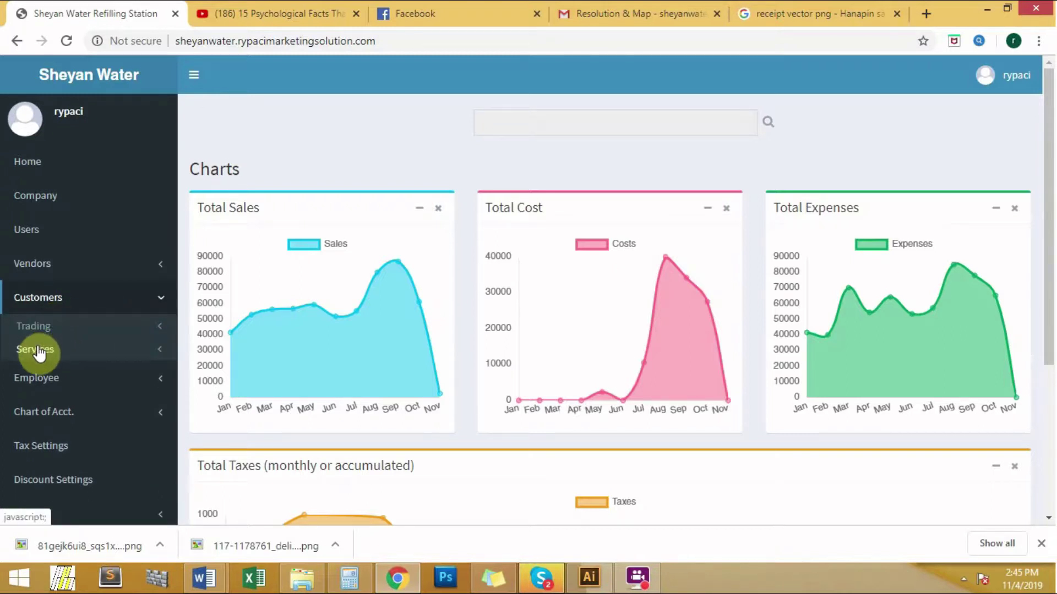
pyautogui.click(164, 330)
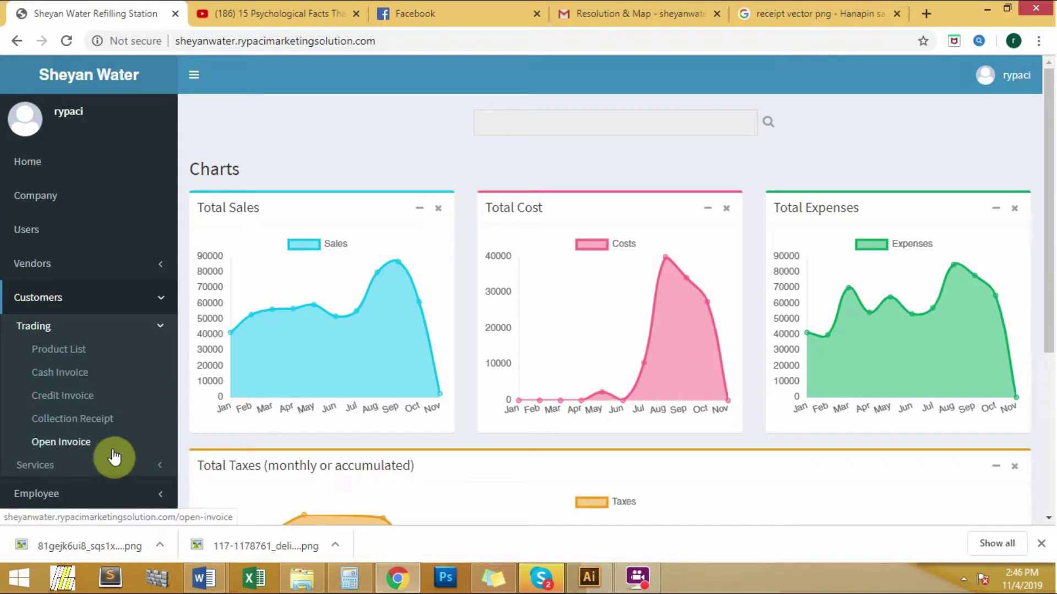
pyautogui.click(74, 420)
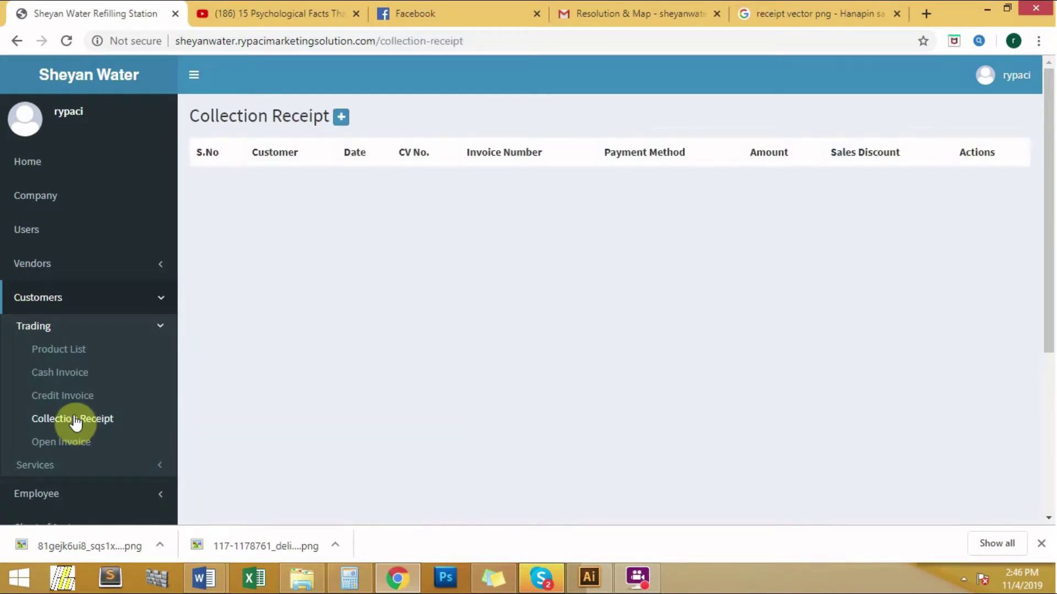
# Step: Add a new collection receipt with the green + button
pyautogui.click(340, 119)
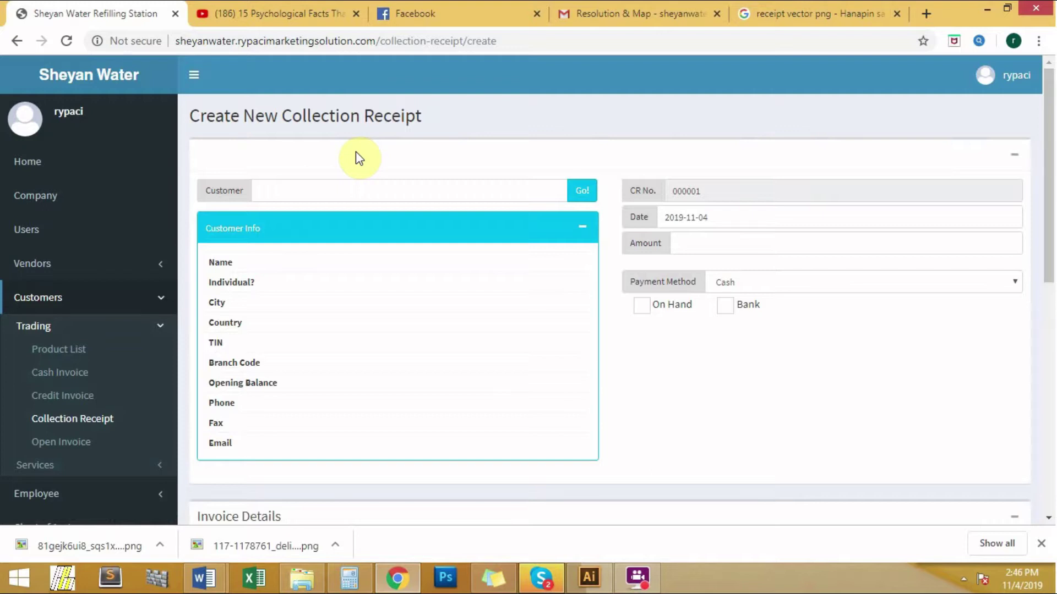
# Step: Choose CASH as the receipt's customer and load its details
pyautogui.click(354, 194)
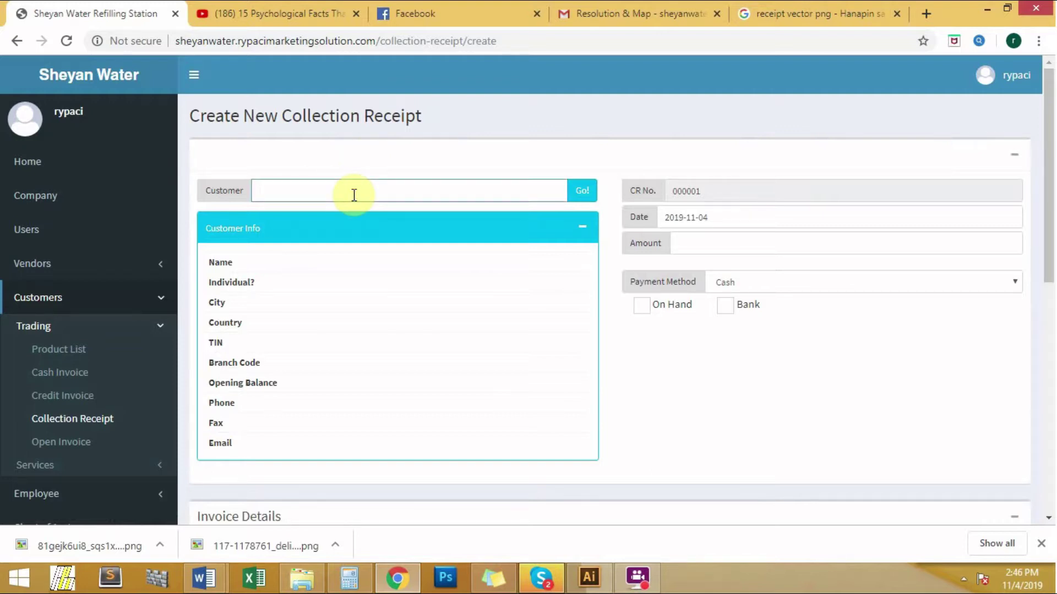
pyautogui.write('cas')
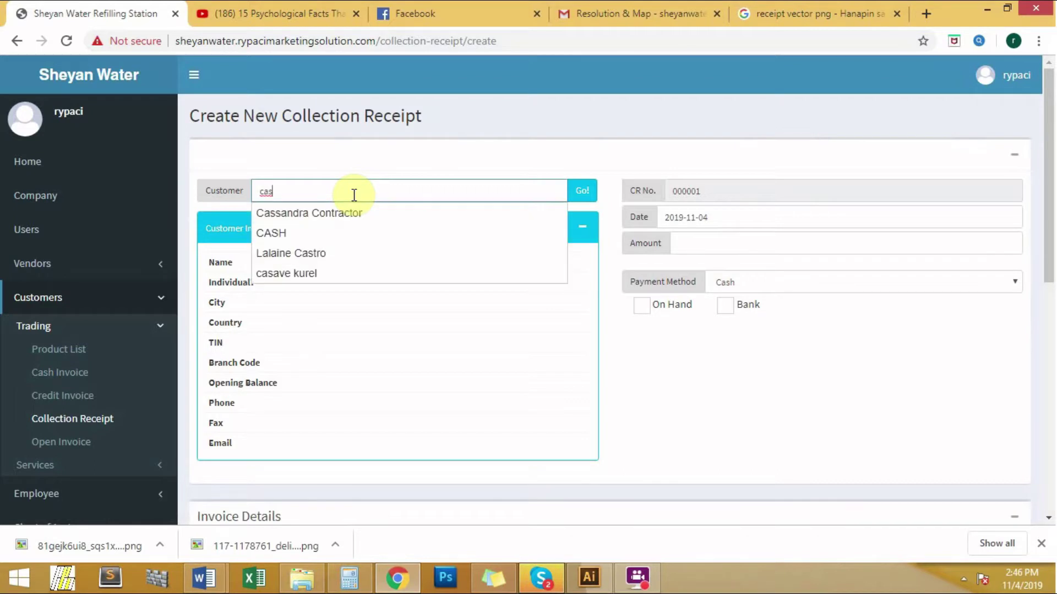
pyautogui.click(338, 235)
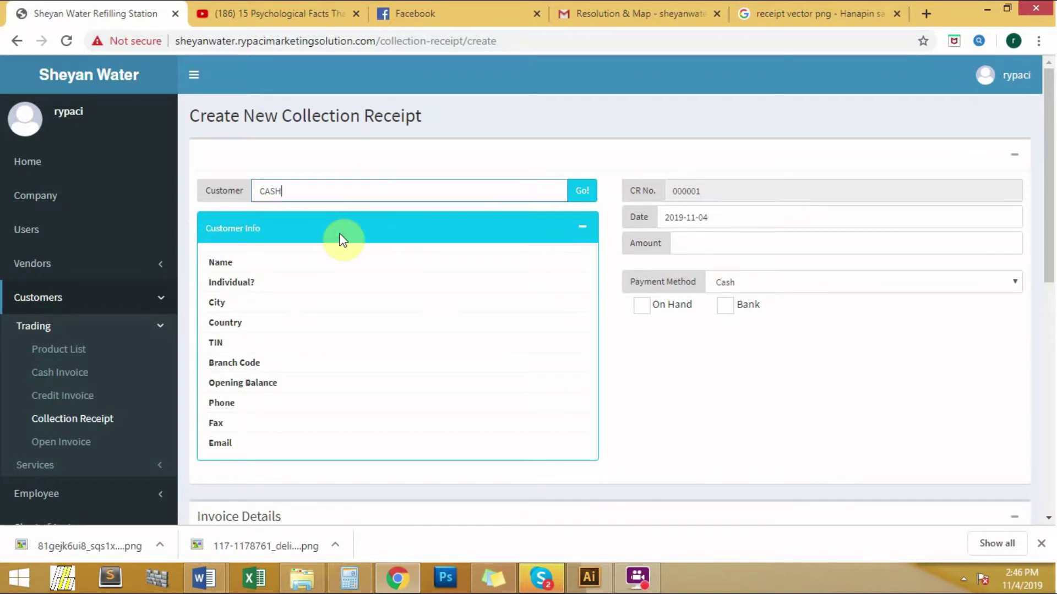
pyautogui.click(581, 193)
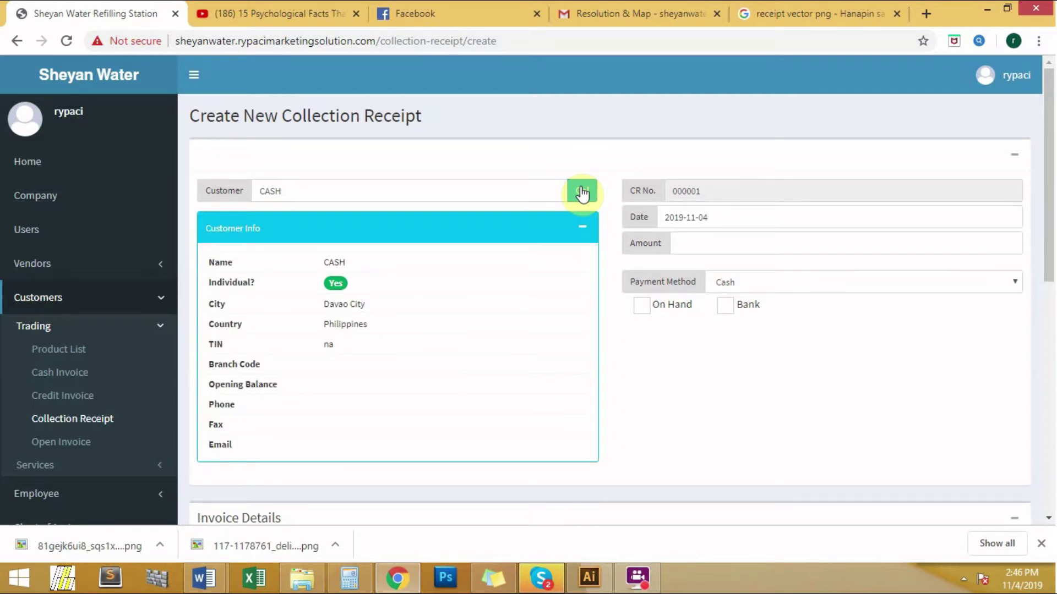
# Step: Set the receipt date to November 3, 2019
pyautogui.click(691, 217)
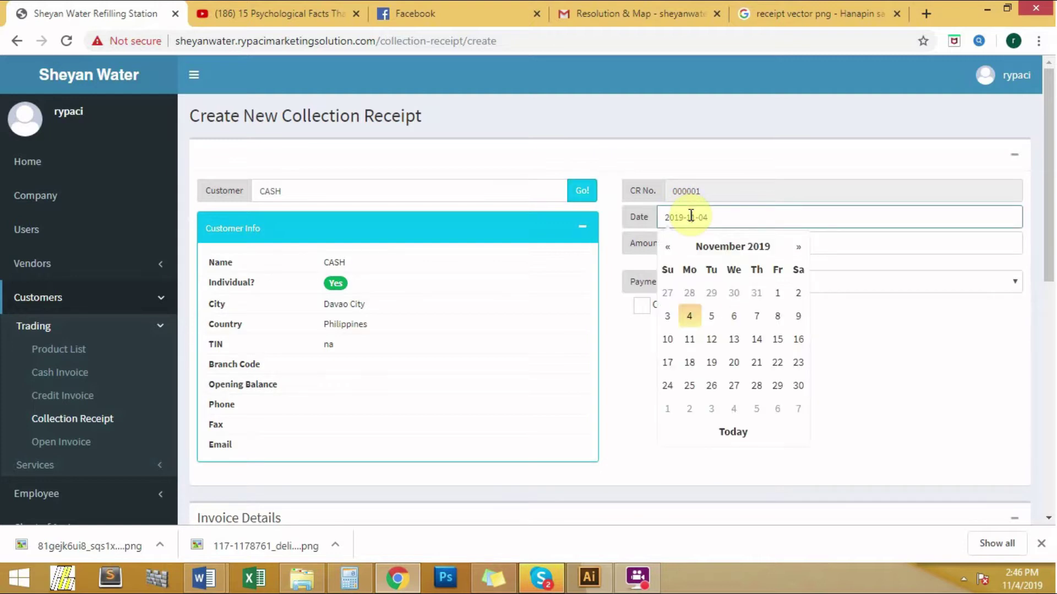
pyautogui.click(666, 319)
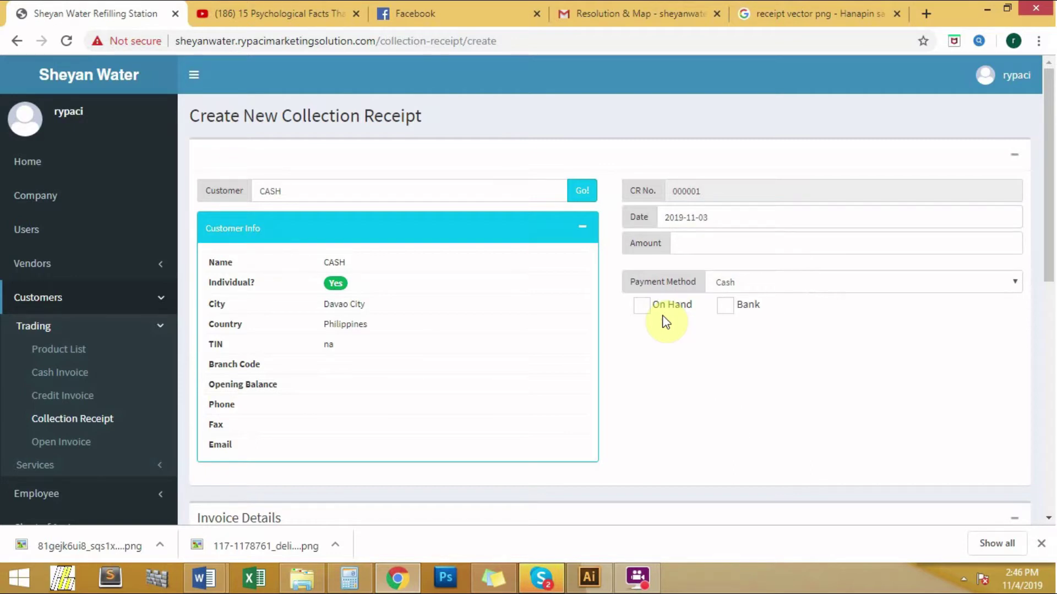
pyautogui.click(708, 242)
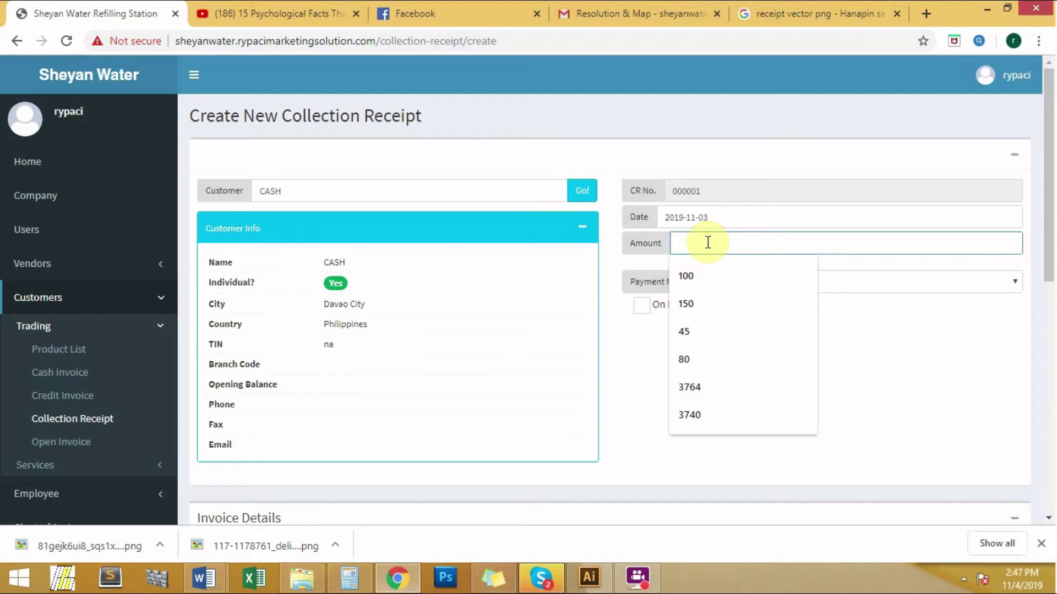
# Step: Enter amount 24.33, keep Cash as payment method, and tick On Hand
pyautogui.write('24.')
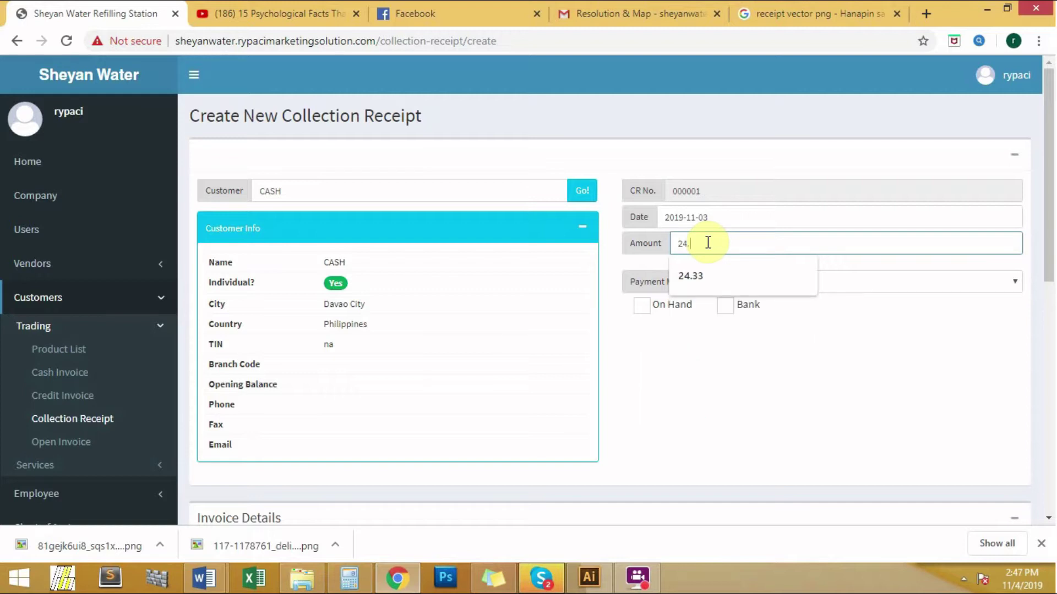
pyautogui.write('33')
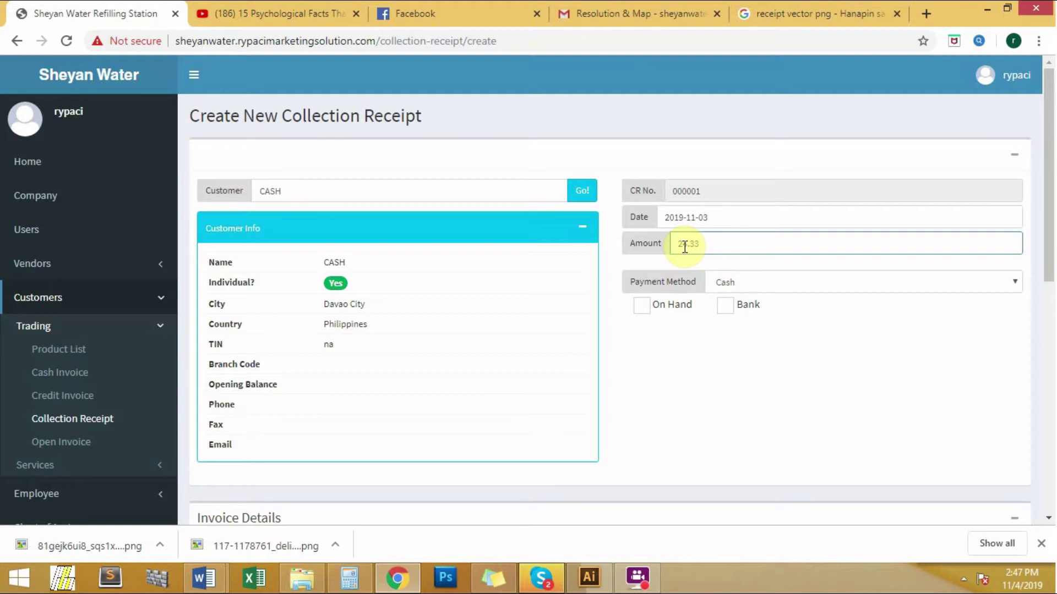
pyautogui.click(824, 283)
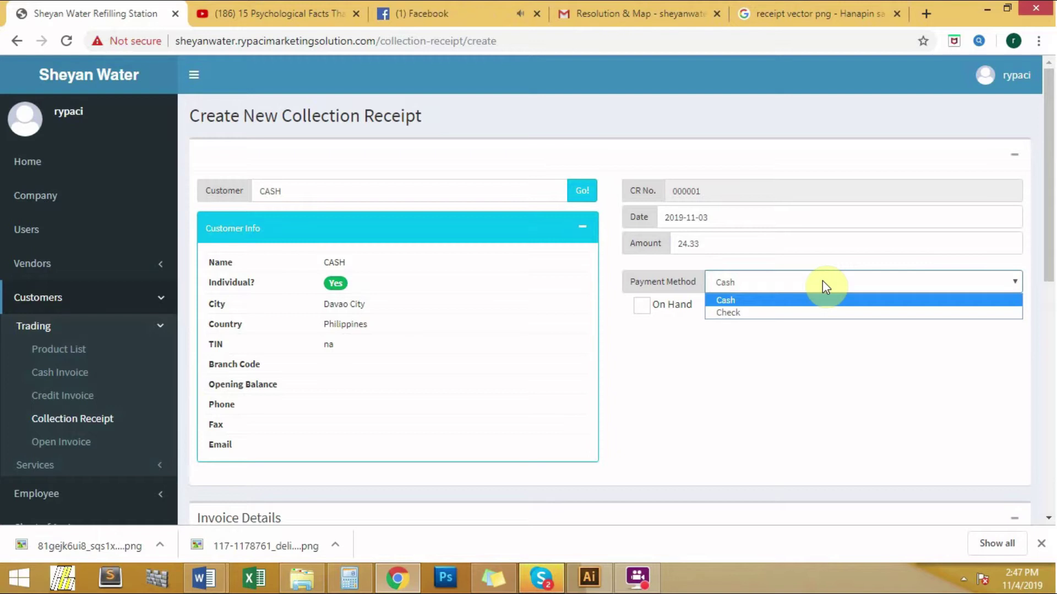
pyautogui.click(791, 301)
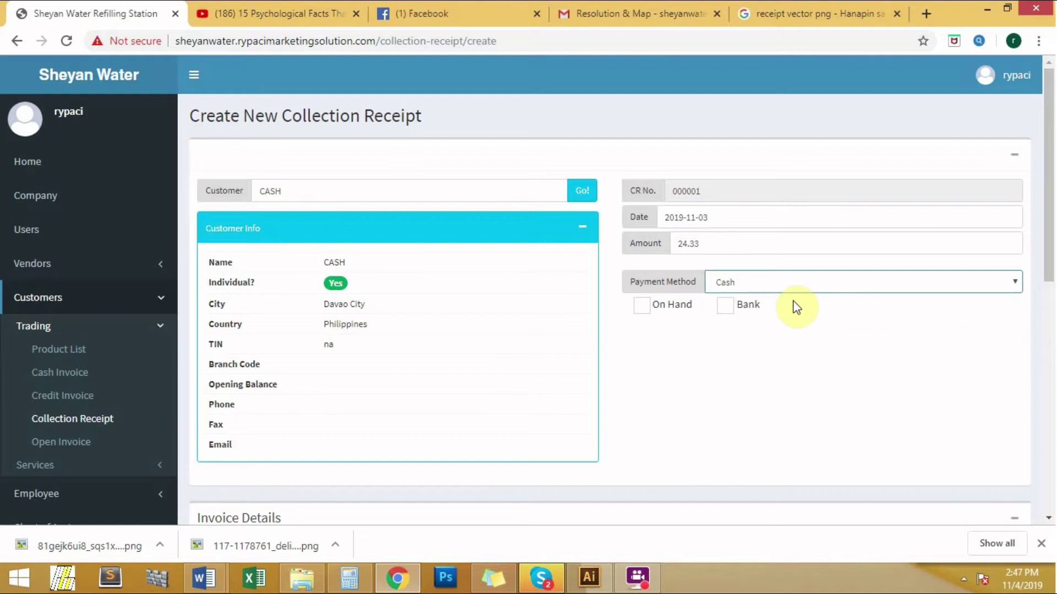
pyautogui.click(642, 305)
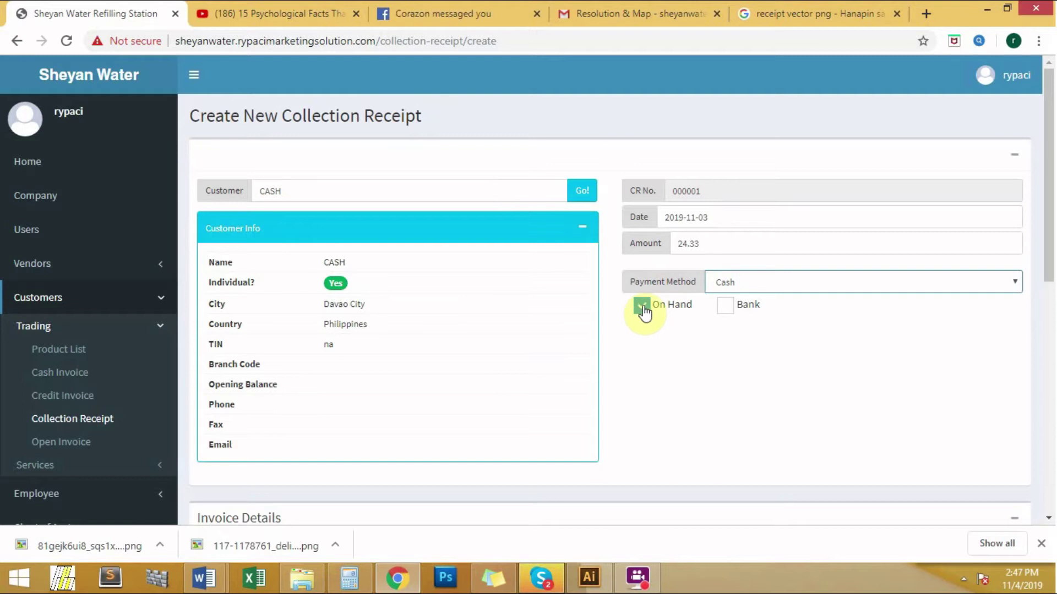
# Step: Apply the 24.33 payment in full to invoice 0001
pyautogui.scroll(-5, 644, 308)
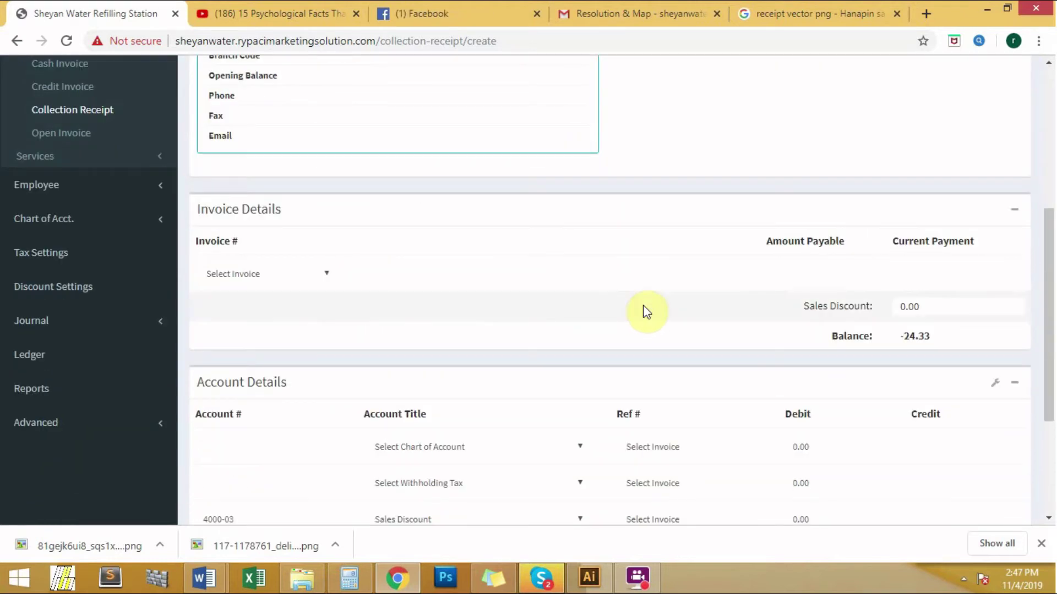
pyautogui.click(319, 279)
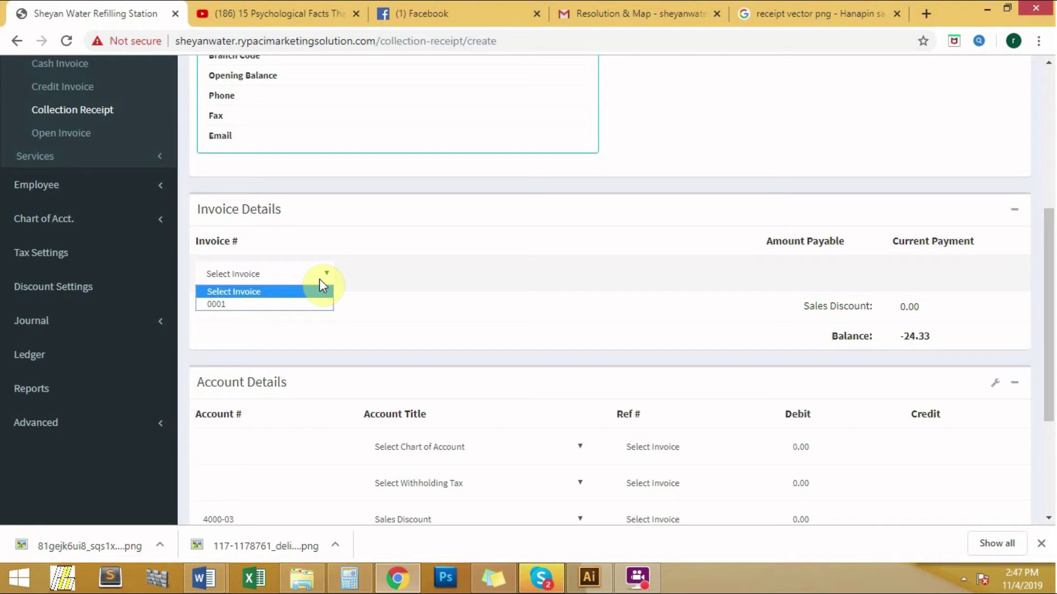
pyautogui.click(267, 302)
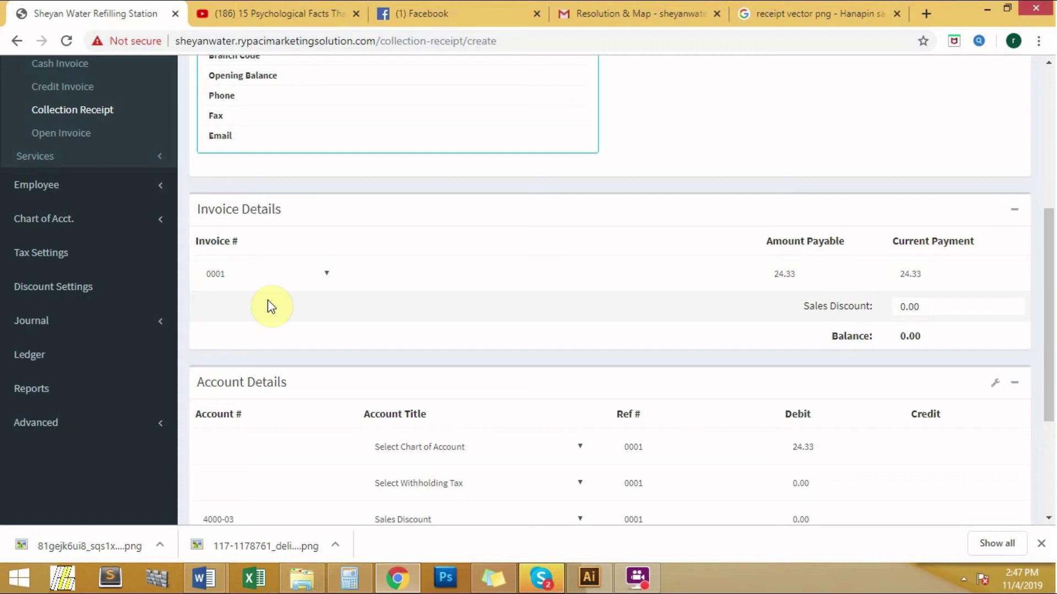
pyautogui.scroll(-3, 271, 275)
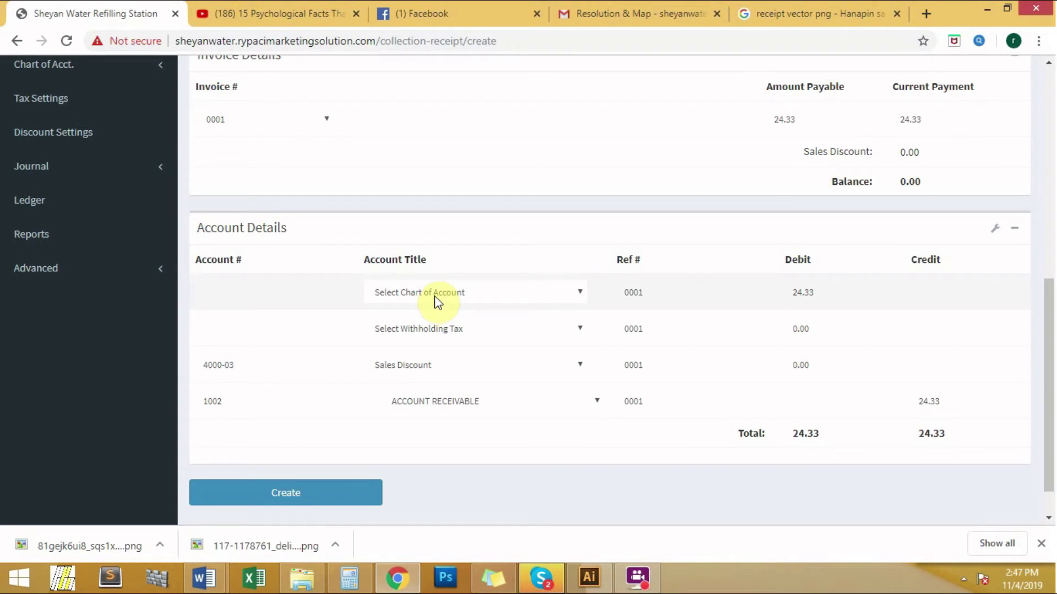
# Step: Assign the 24.33 debit line to CASH ON HAND (1000-00)
pyautogui.click(563, 292)
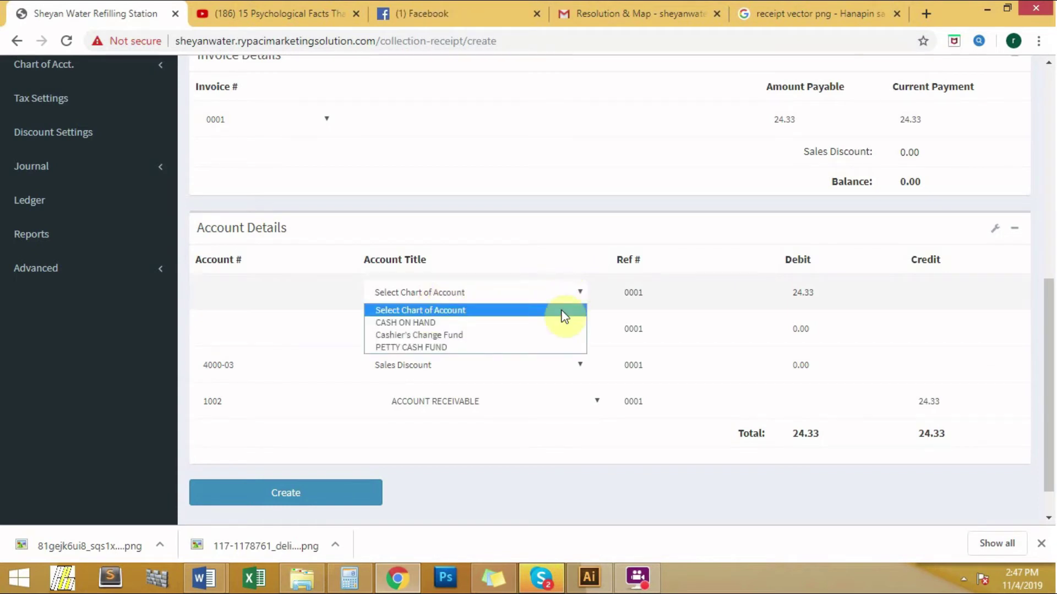
pyautogui.click(537, 324)
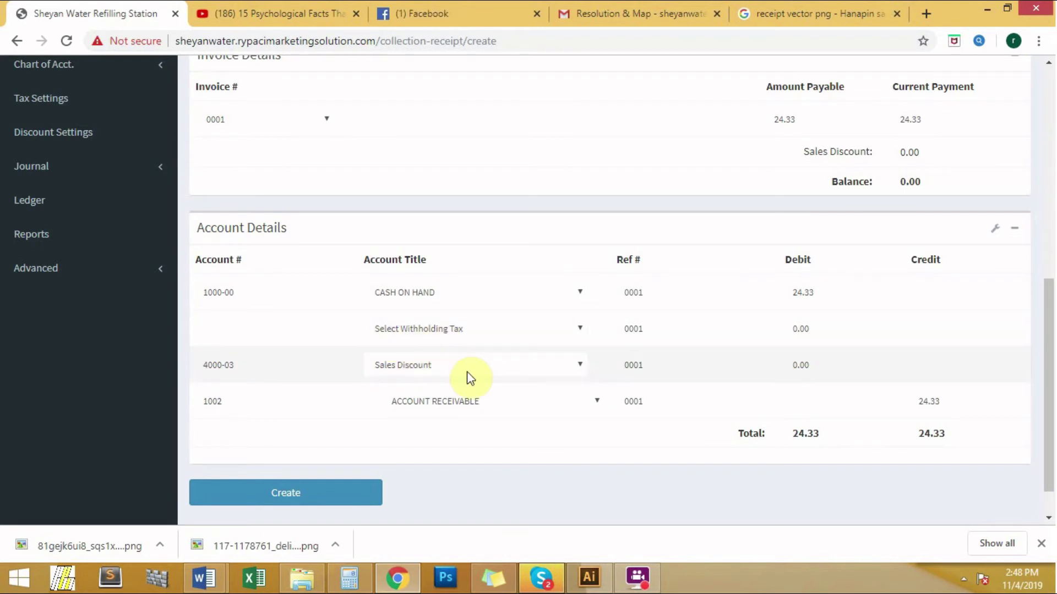
pyautogui.scroll(-1, 575, 461)
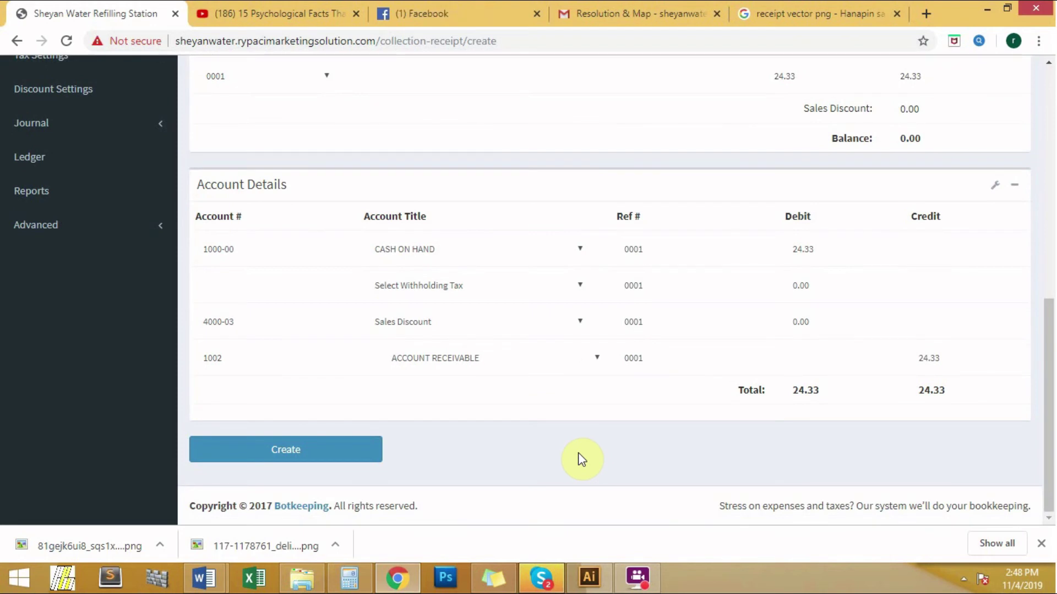
# Step: Create the collection receipt
pyautogui.click(353, 456)
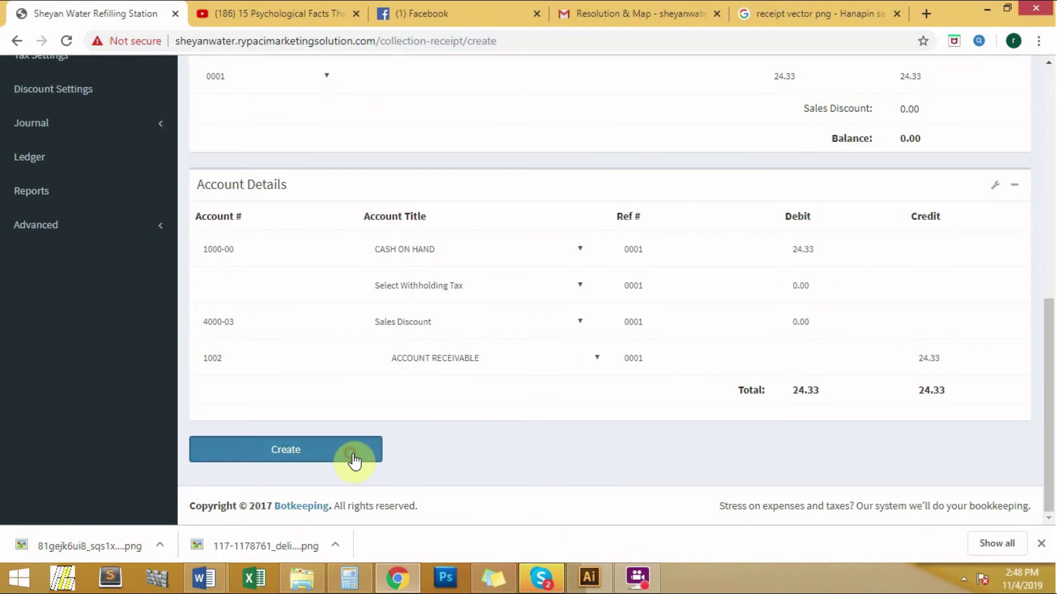